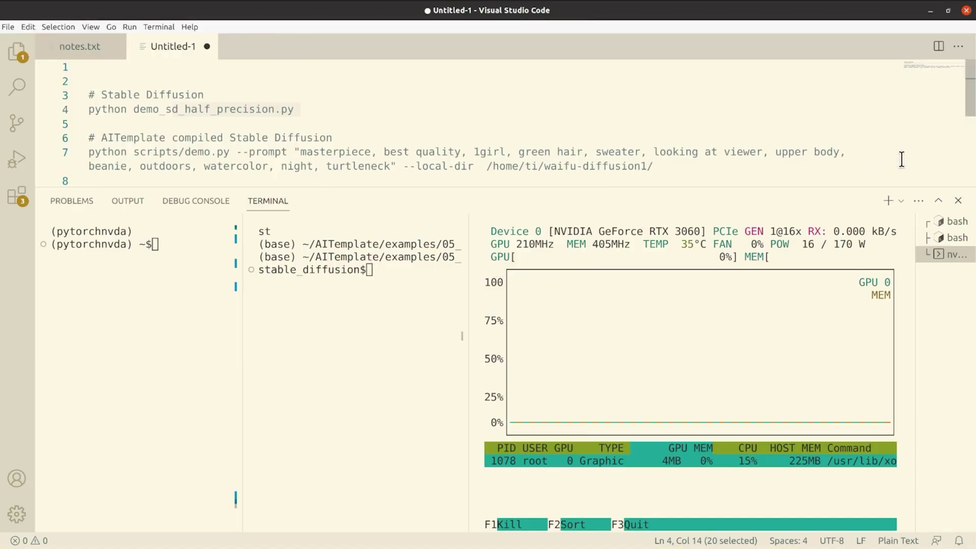
# Bring the browser with the facebookincubator/AITemplate GitHub page to the front.
pyautogui.hotkey('alt', 'Tab')
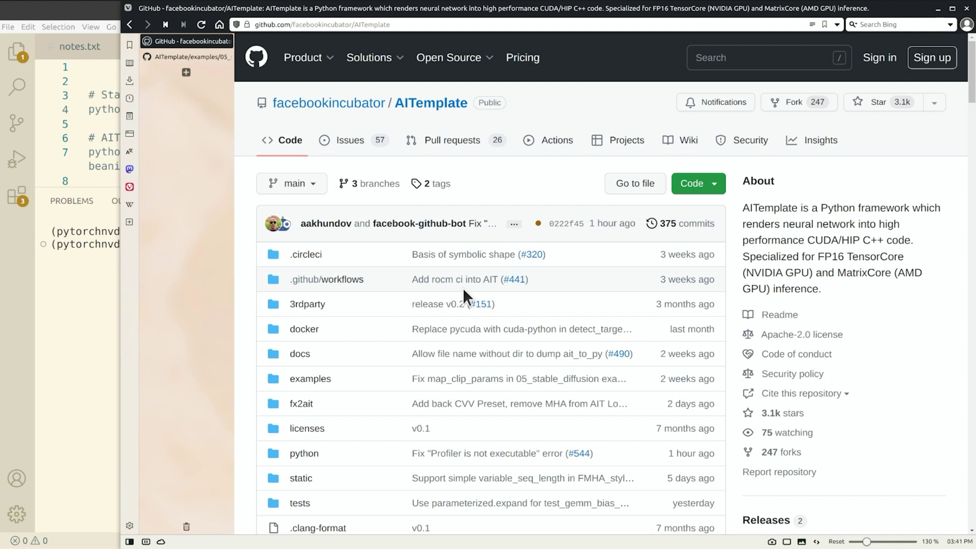
# Scroll down through the AITemplate README, then minimize the browser to return to VS Code.
pyautogui.scroll(-10, 462, 288)
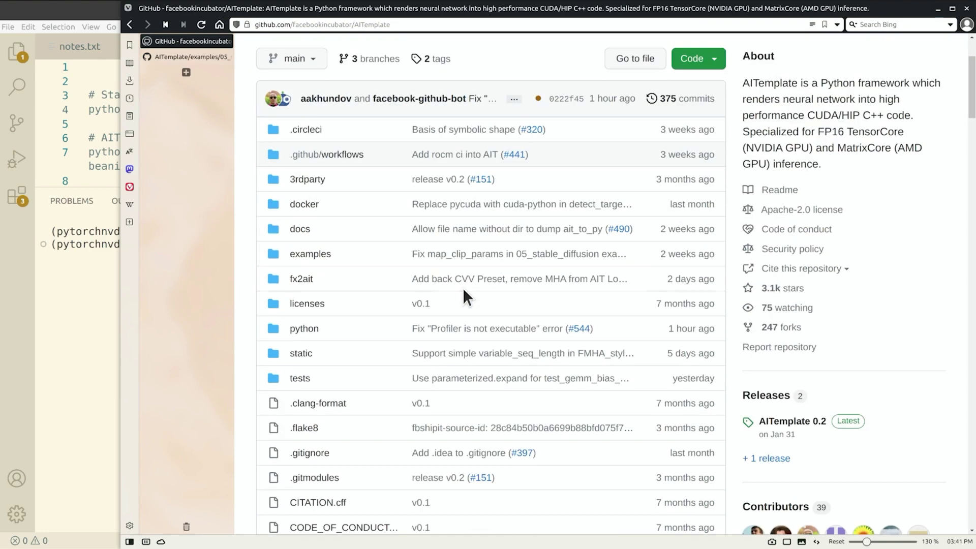
pyautogui.scroll(-3, 463, 288)
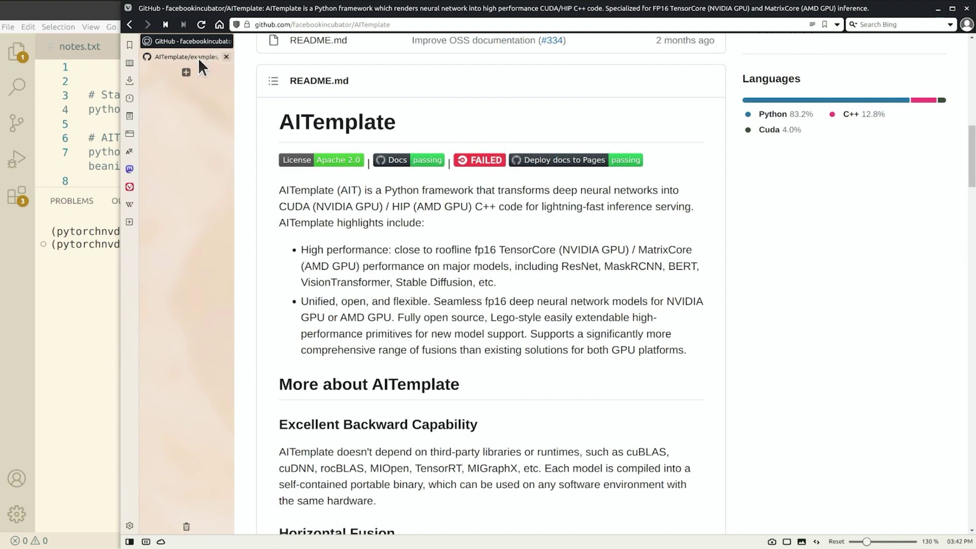
pyautogui.click(938, 11)
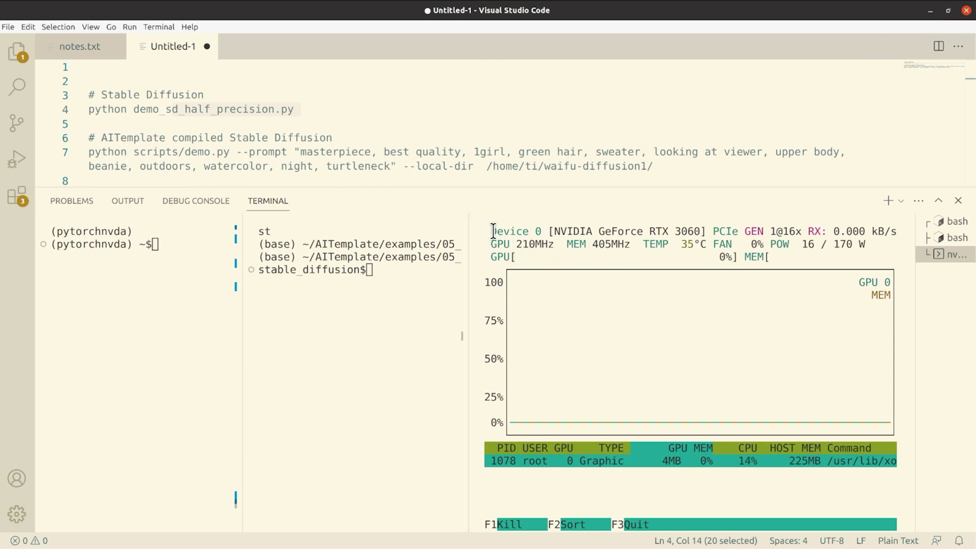
pyautogui.moveTo(492, 231); pyautogui.dragTo(644, 528)
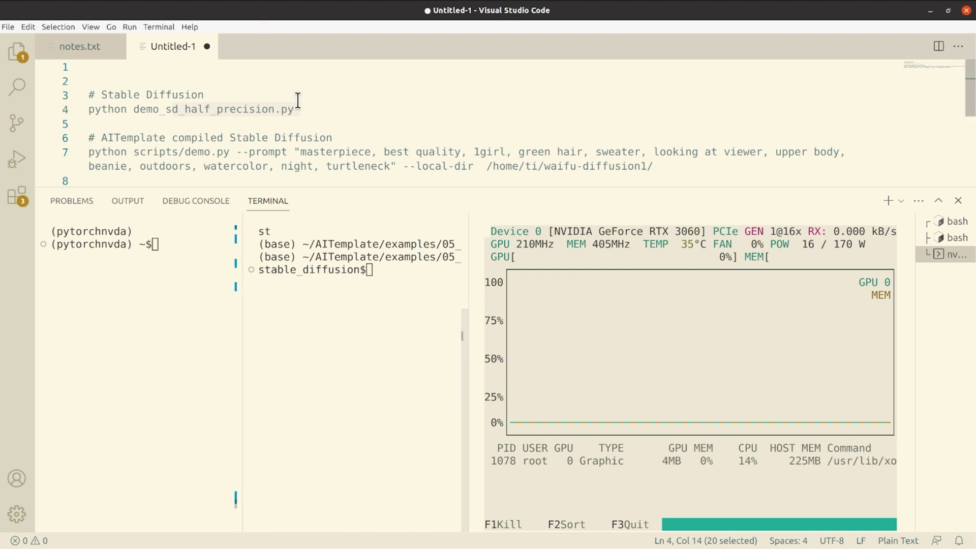
# Widen the left terminal and run python demo_sd_half_precision.py to generate a 512×512 image.
pyautogui.click(314, 111)
pyautogui.click(198, 252)
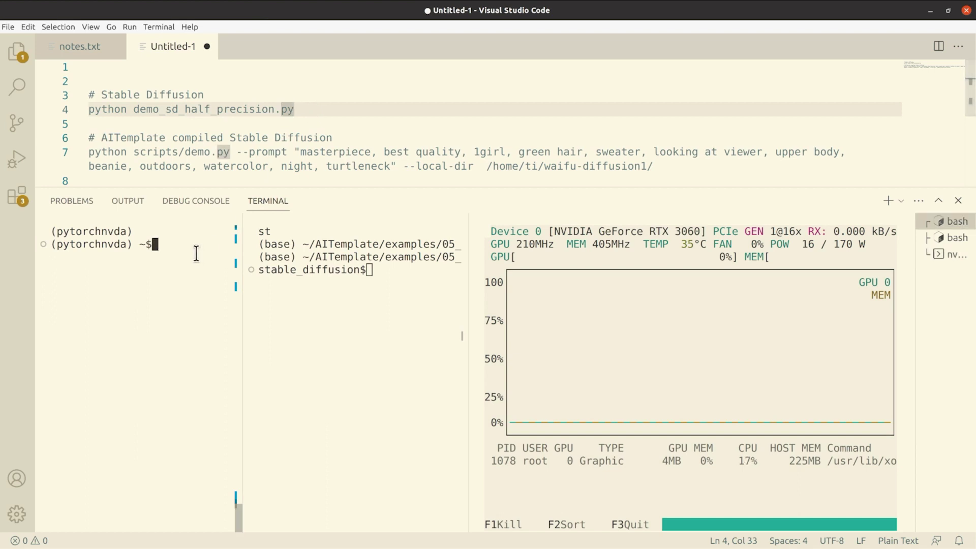
pyautogui.moveTo(244, 254); pyautogui.dragTo(236, 255)
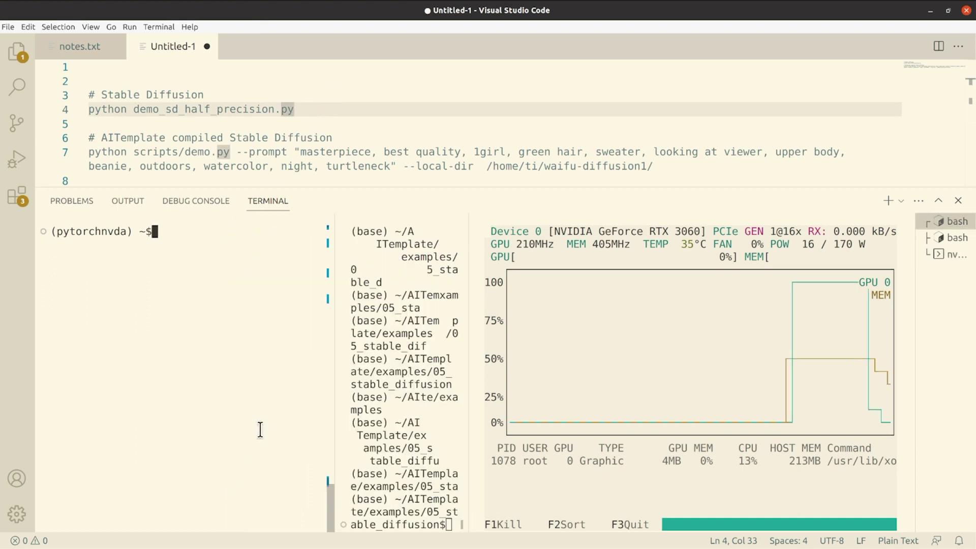
pyautogui.moveTo(333, 358); pyautogui.dragTo(356, 358)
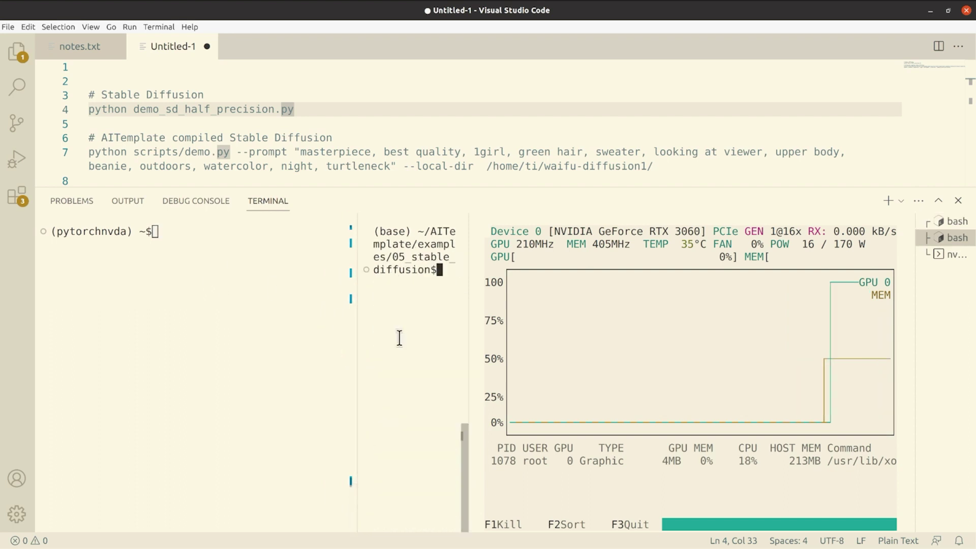
pyautogui.write('python demo_sd_half_precision.py')
pyautogui.press('Return')
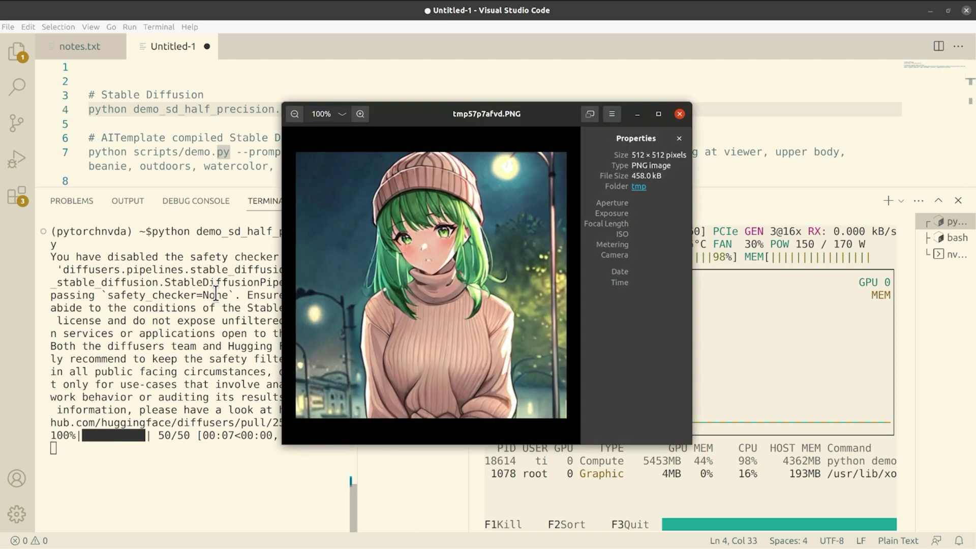
# Move the generated image aside and minimize it, then widen the middle terminal pane.
pyautogui.moveTo(395, 106); pyautogui.dragTo(476, 40)
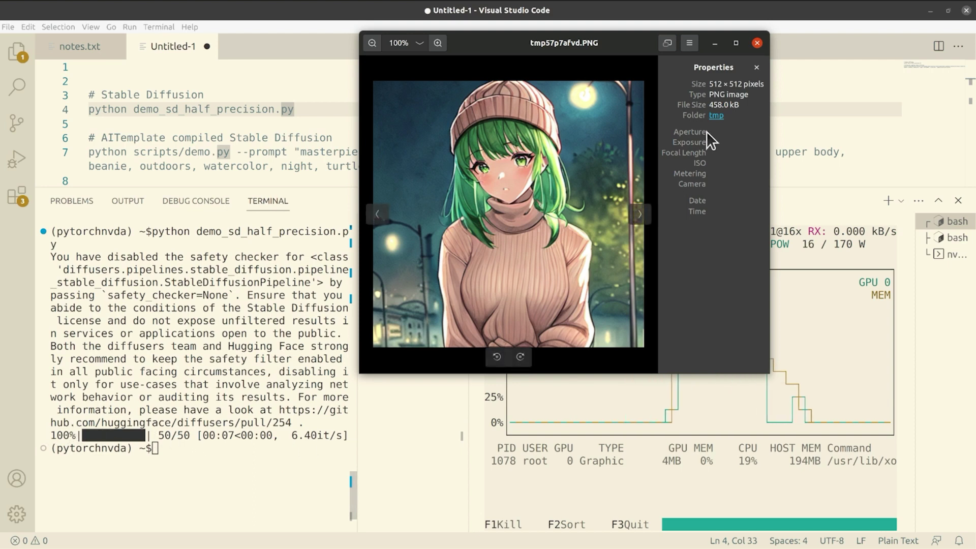
pyautogui.moveTo(604, 44); pyautogui.dragTo(280, 29)
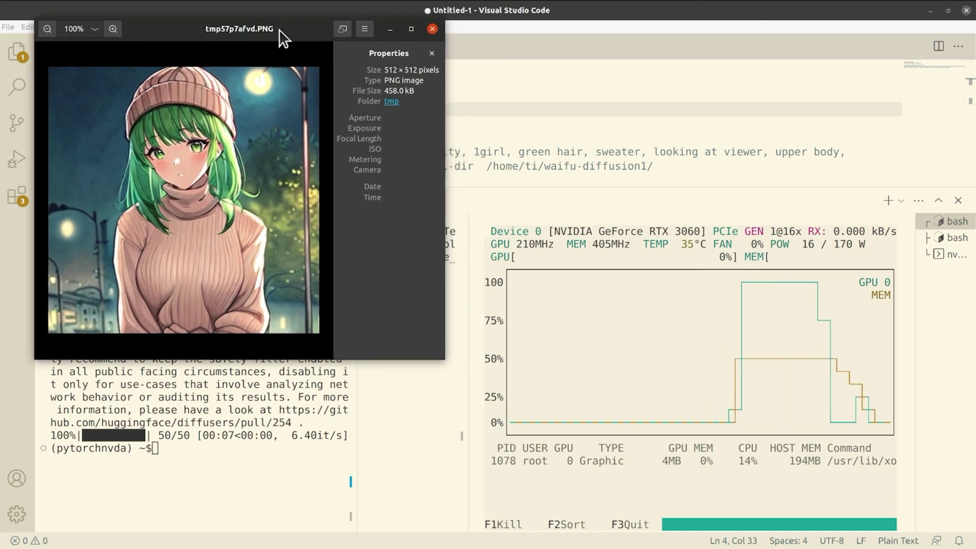
pyautogui.click(390, 31)
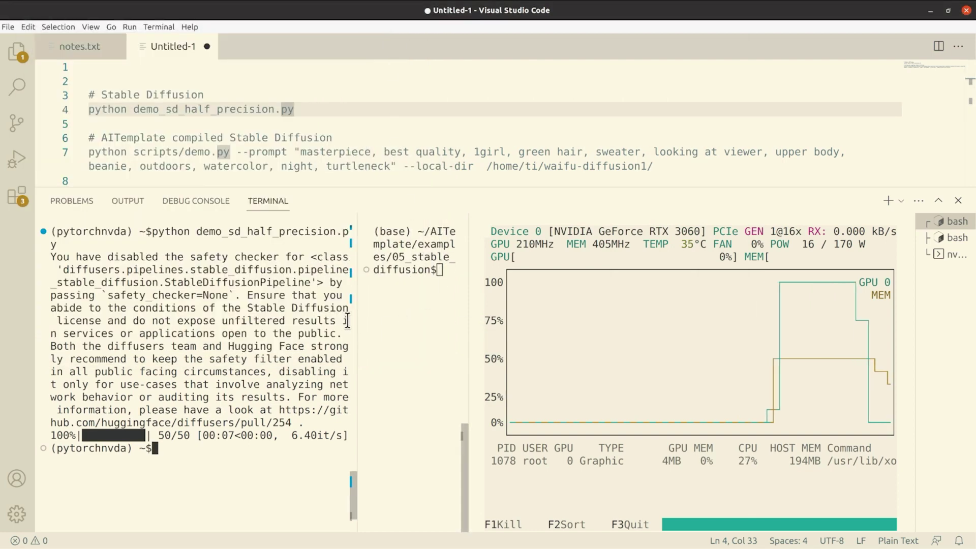
pyautogui.moveTo(358, 321); pyautogui.dragTo(131, 327)
# Clear the middle terminal and send the AITemplate demo command on line 7 to it.
pyautogui.click(312, 328)
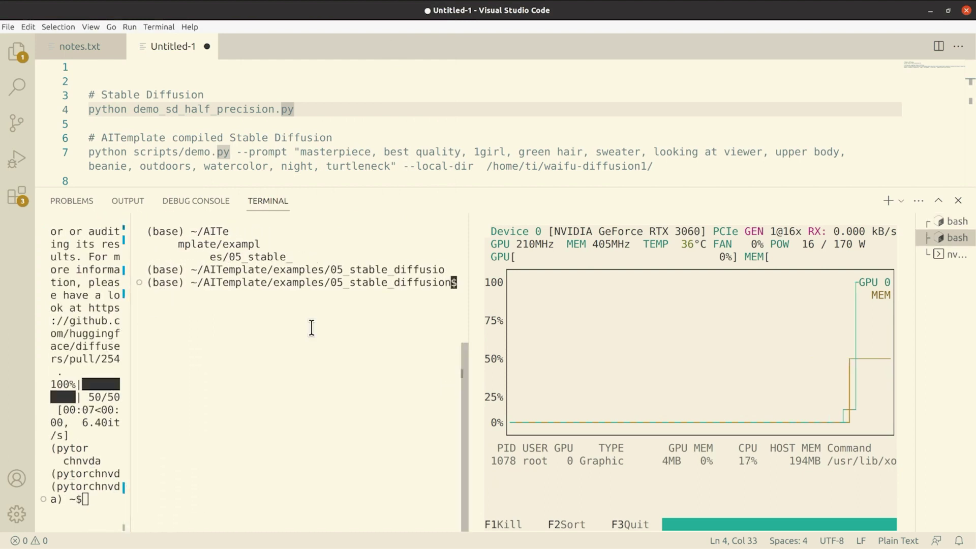
pyautogui.hotkey('ctrl', 'l')
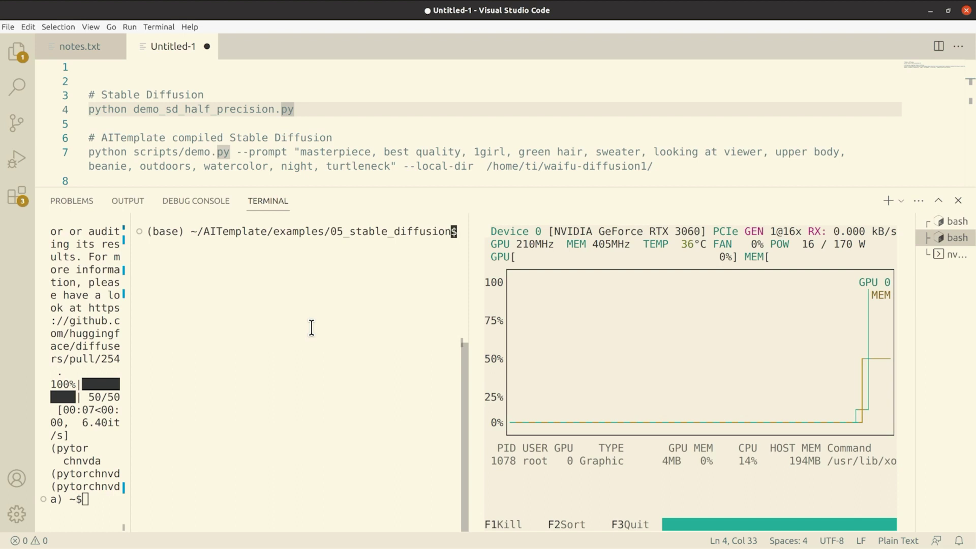
pyautogui.click(682, 168)
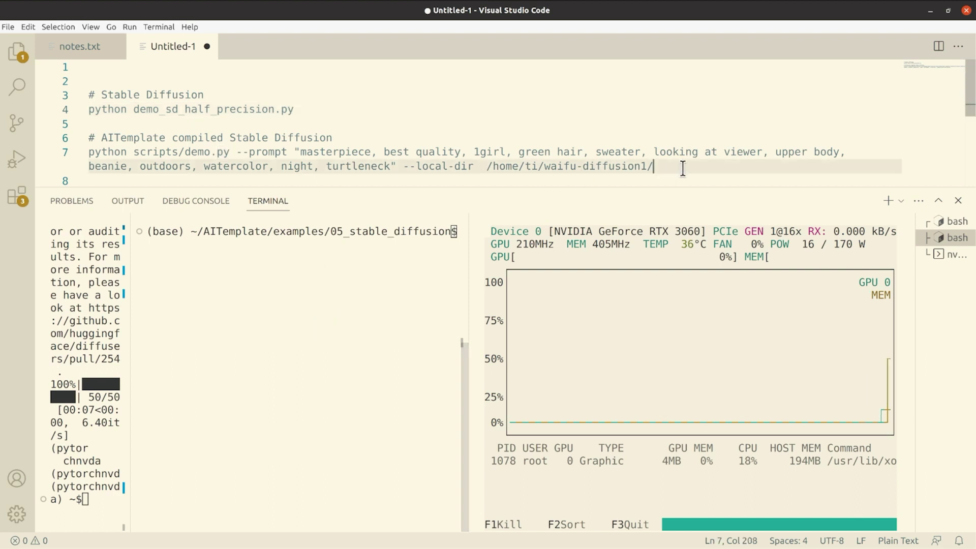
pyautogui.moveTo(683, 167); pyautogui.dragTo(70, 155)
pyautogui.hotkey('ctrl', 'c')
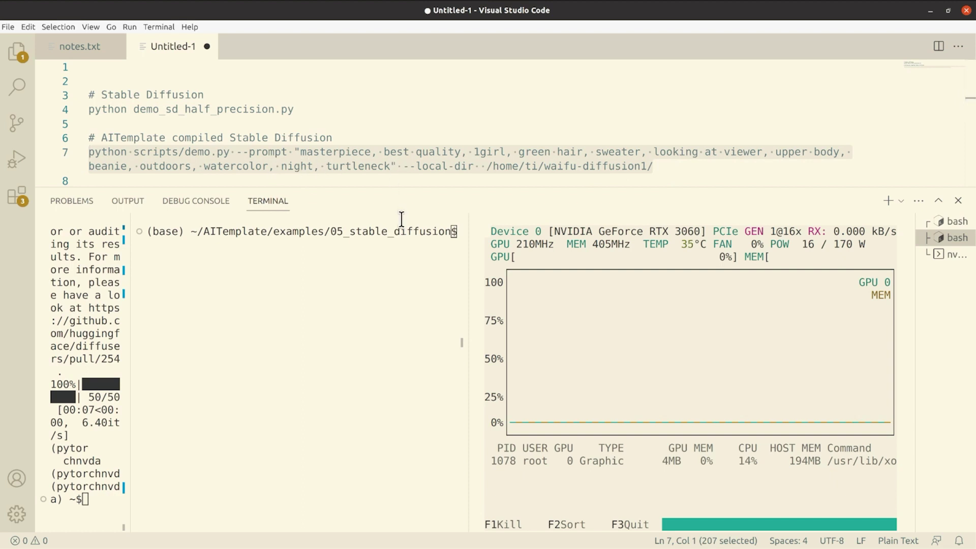
pyautogui.hotkey('ctrl', 'shift', 'Return')
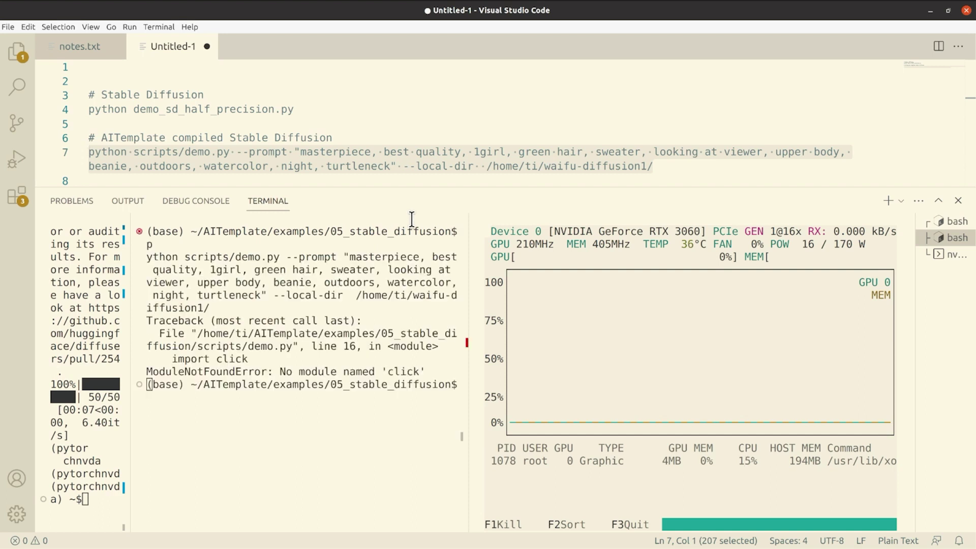
# Clear the error output and activate the pytorchnvda conda environment.
pyautogui.click(354, 385)
pyautogui.hotkey('ctrl', 'k')
pyautogui.hotkey('ctrl', 'l')
pyautogui.hotkey('ctrl', 'l')
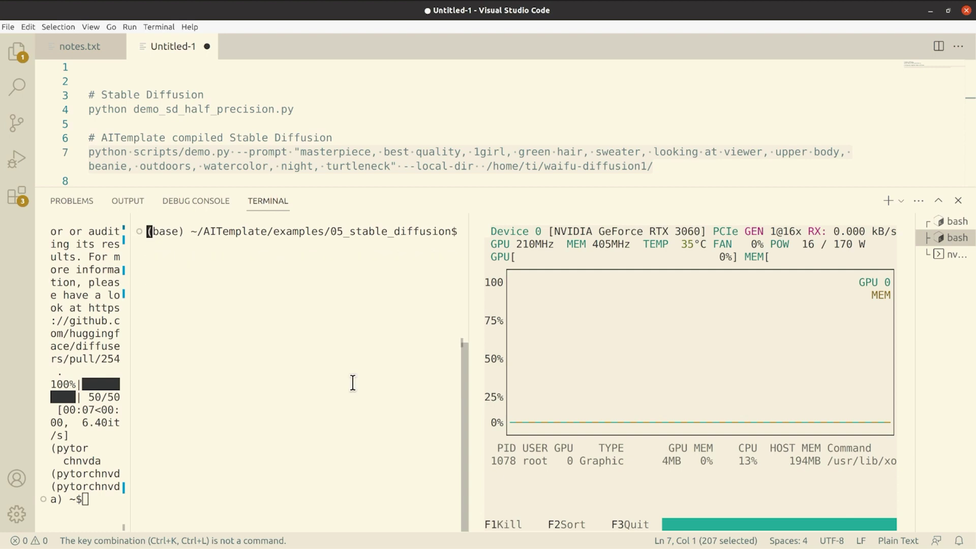
pyautogui.write('cond')
pyautogui.press('BackSpace')
pyautogui.press('BackSpace')
pyautogui.press('BackSpace')
pyautogui.press('BackSpace')
pyautogui.hotkey('ctrl', 'l')
pyautogui.write('conda activa')
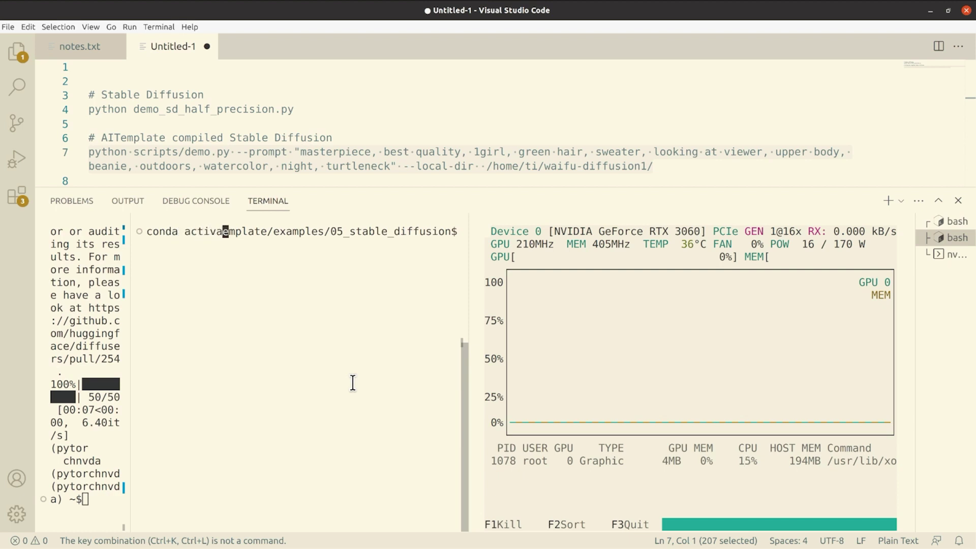
pyautogui.write('te pytorchnvda')
pyautogui.press('Return')
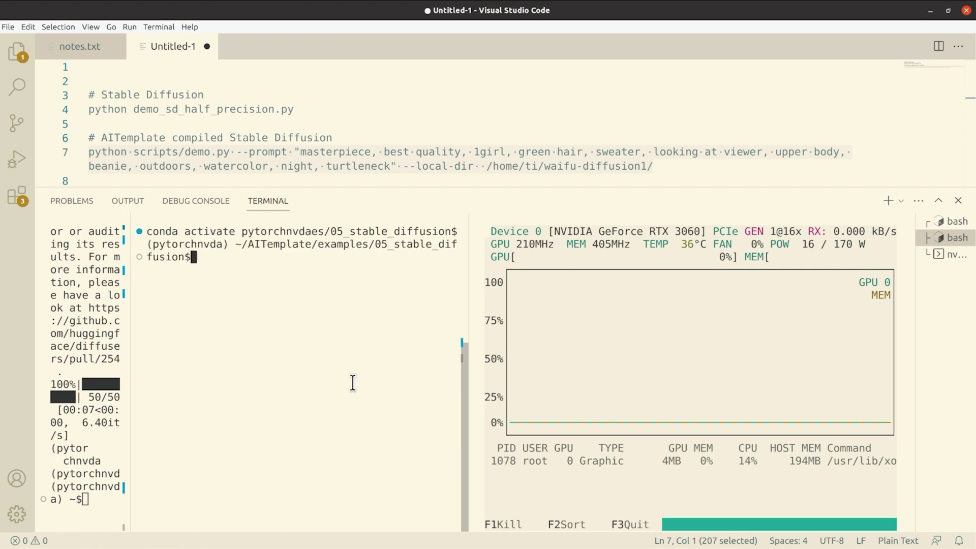
# Rerun the AITemplate-compiled demo command from history, reaching 17.96 it/s.
pyautogui.press('Up')
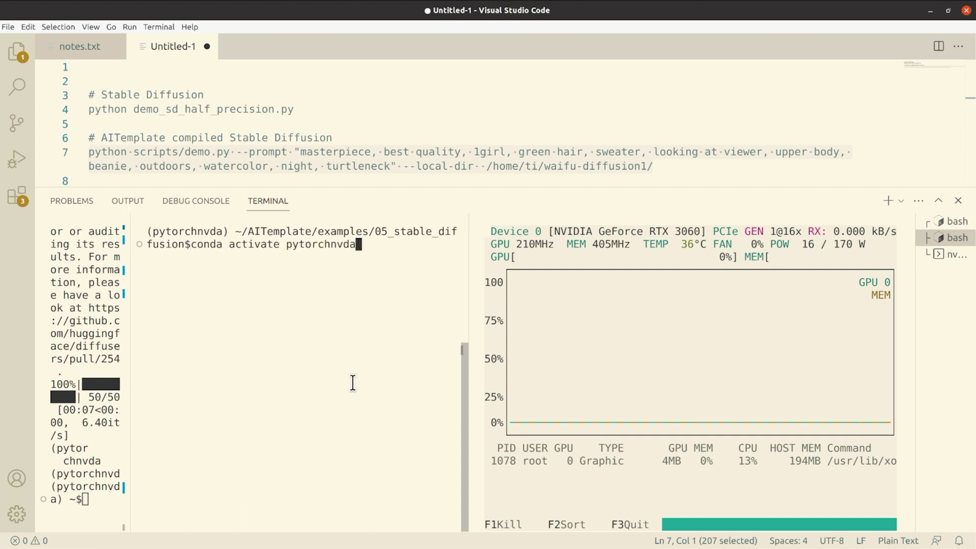
pyautogui.hotkey('ctrl', 'shift', 'v')
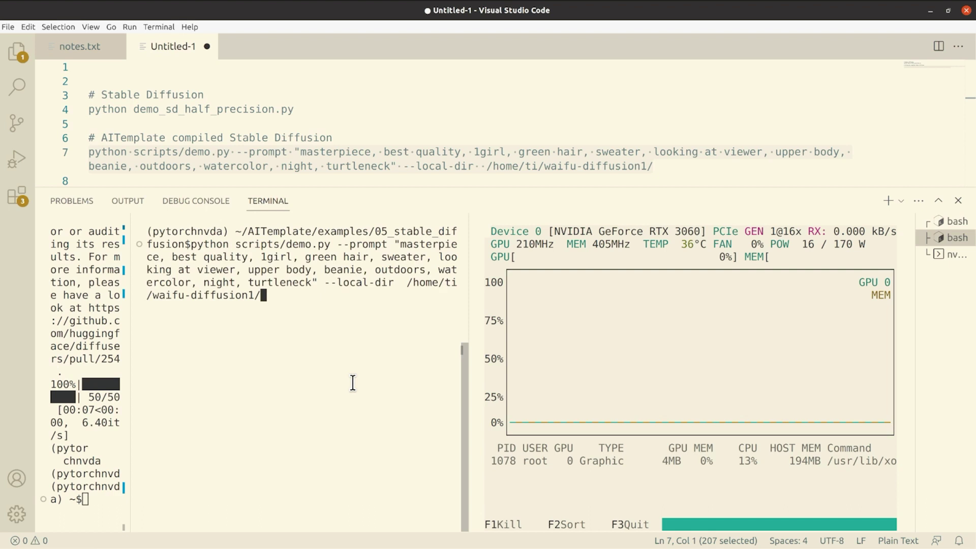
pyautogui.press('Return')
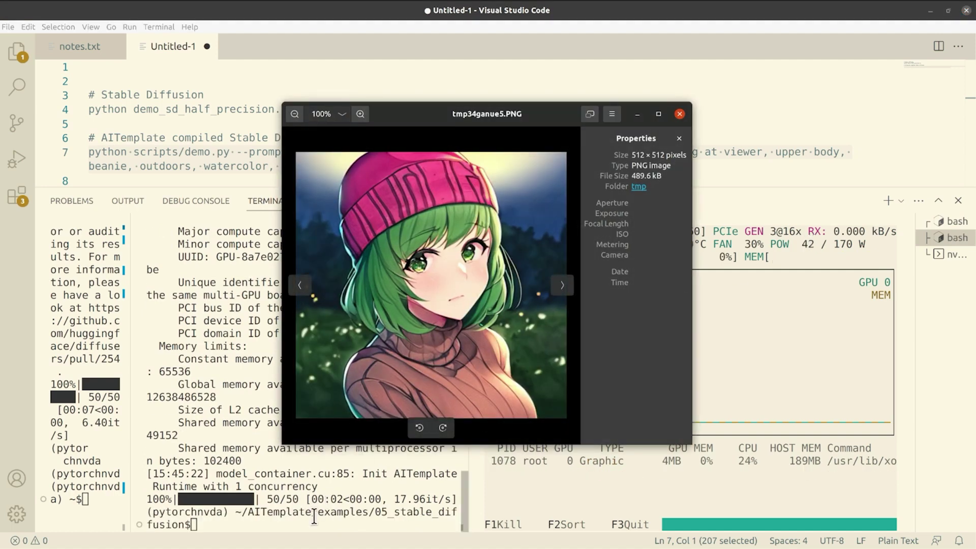
# Move the new image aside and widen the left terminal to compare 6.40 vs 17.96 it/s.
pyautogui.moveTo(459, 113); pyautogui.dragTo(648, 210)
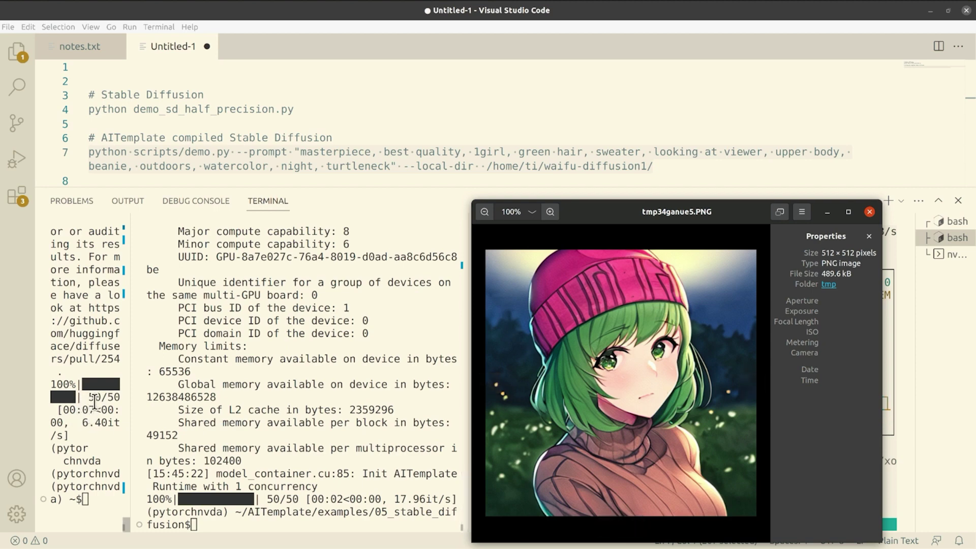
pyautogui.moveTo(134, 387); pyautogui.dragTo(246, 371)
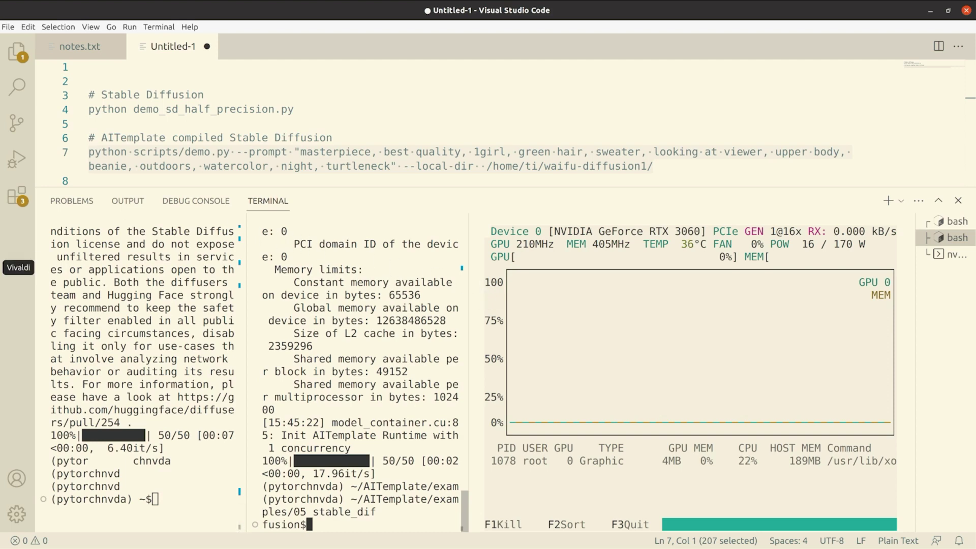
# Bring the AITemplate GitHub page forward and scroll through its README.
pyautogui.click(3, 268)
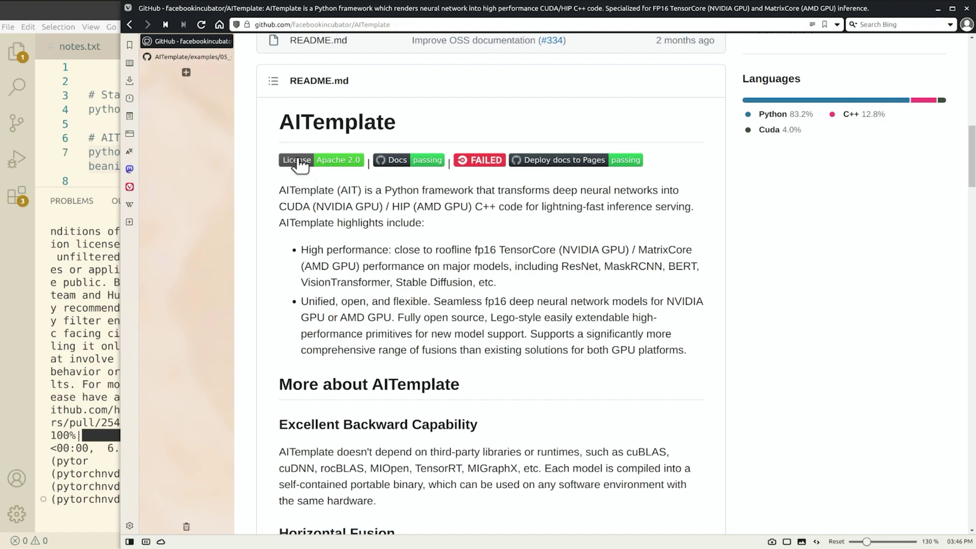
pyautogui.scroll(10, 712, 376)
pyautogui.scroll(-15, 651, 406)
pyautogui.scroll(5, 615, 420)
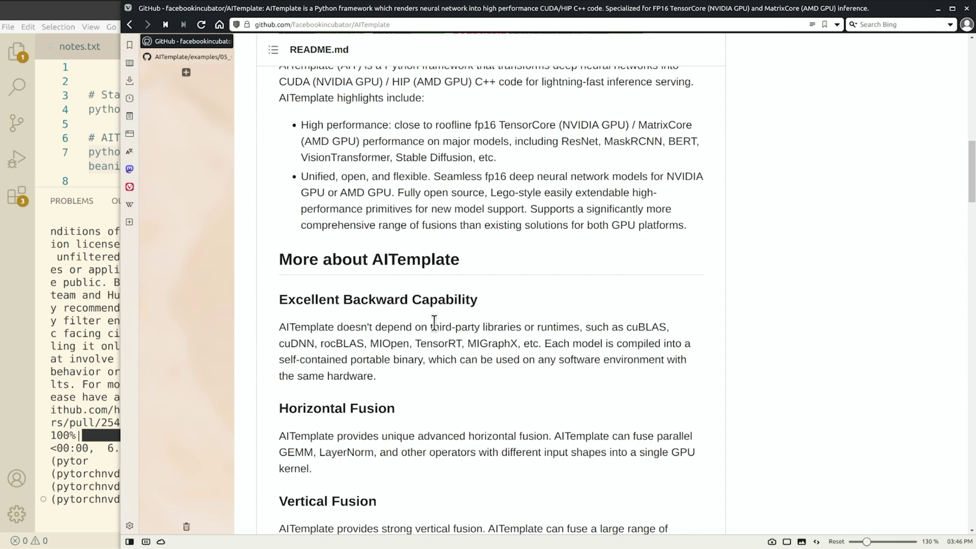
pyautogui.scroll(-4, 489, 379)
pyautogui.scroll(-1, 487, 377)
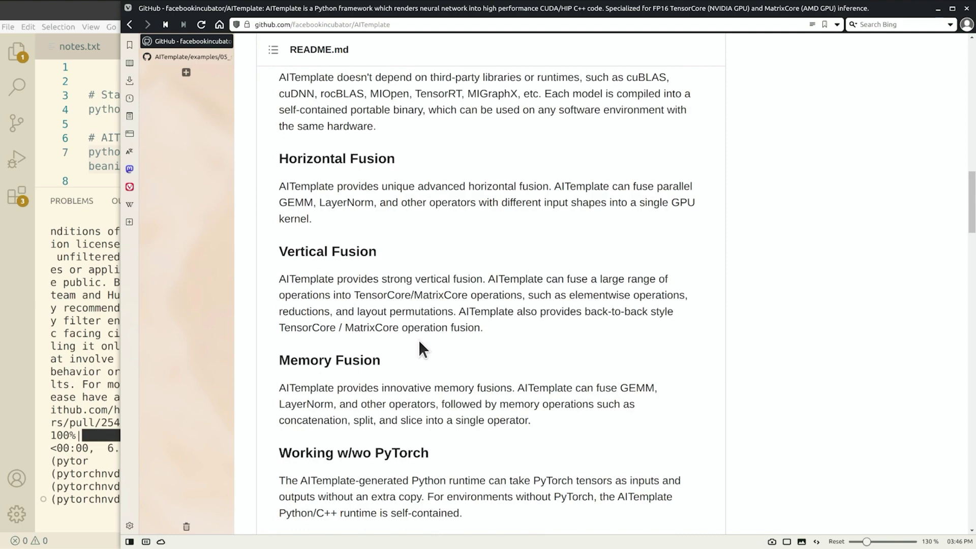
pyautogui.scroll(-9, 420, 344)
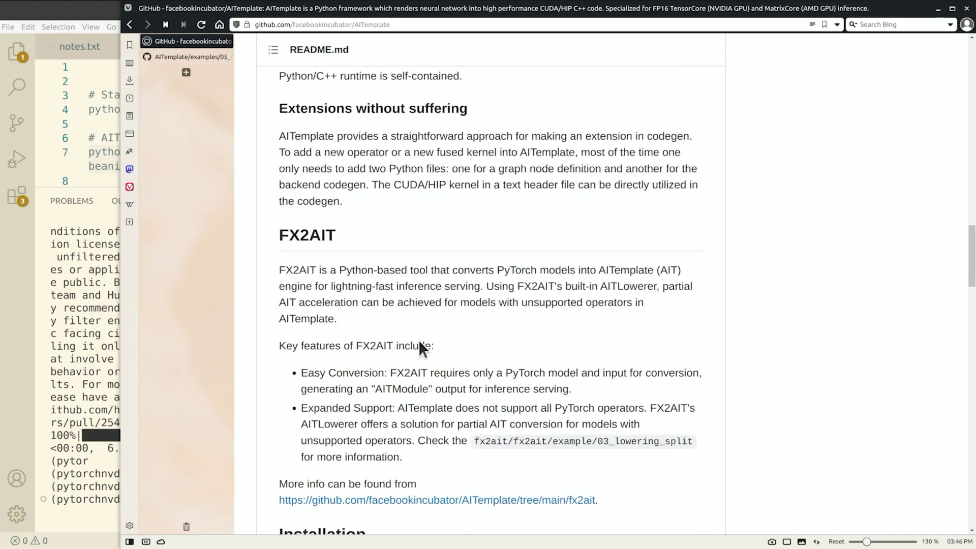
pyautogui.scroll(-4, 419, 339)
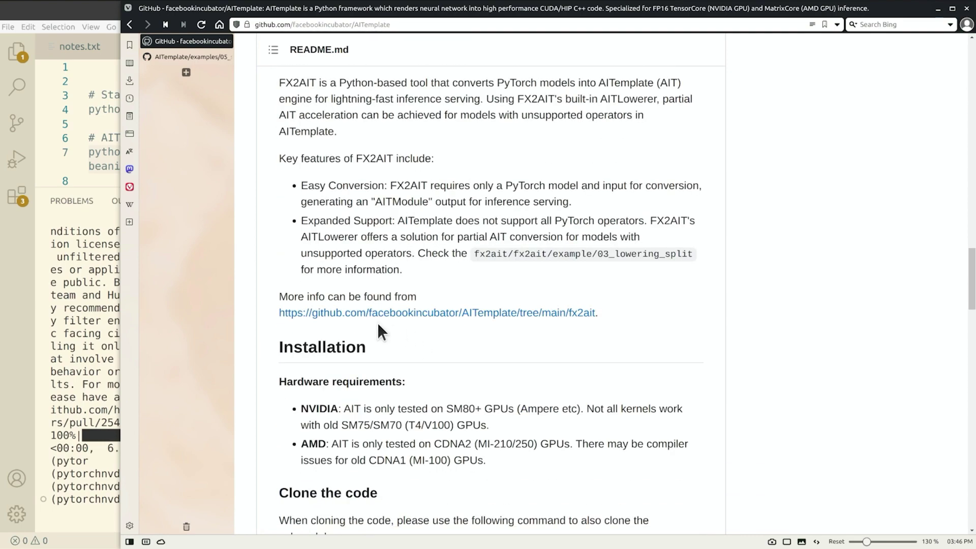
pyautogui.scroll(-3, 378, 326)
pyautogui.scroll(20, 374, 327)
pyautogui.scroll(10, 371, 328)
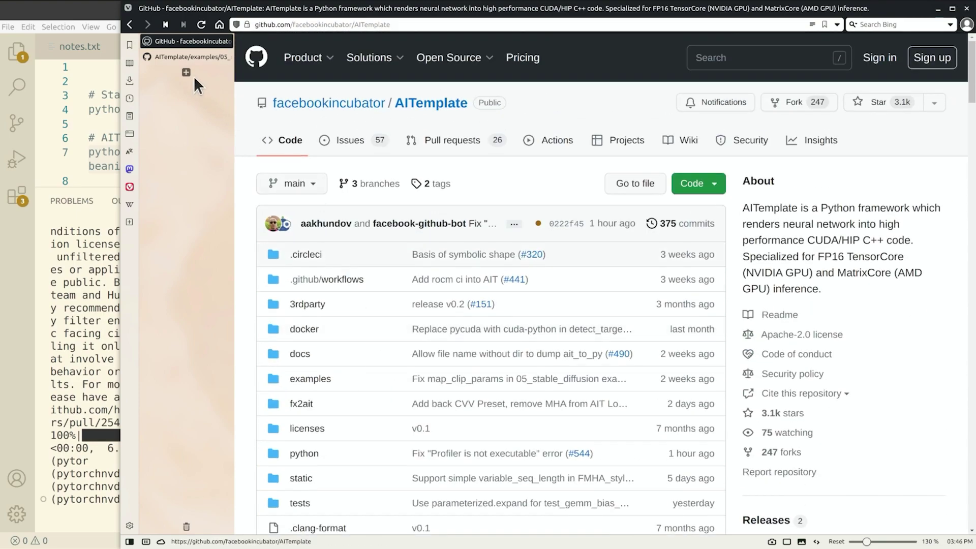
pyautogui.moveTo(187, 60)
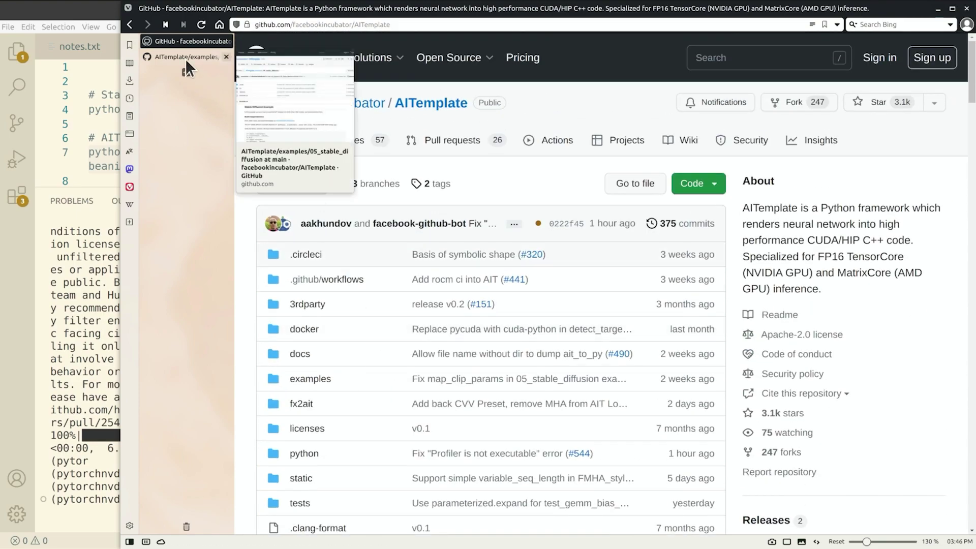
# Open the examples/05_stable_diffusion page and zoom the browser in to 120%.
pyautogui.click(187, 60)
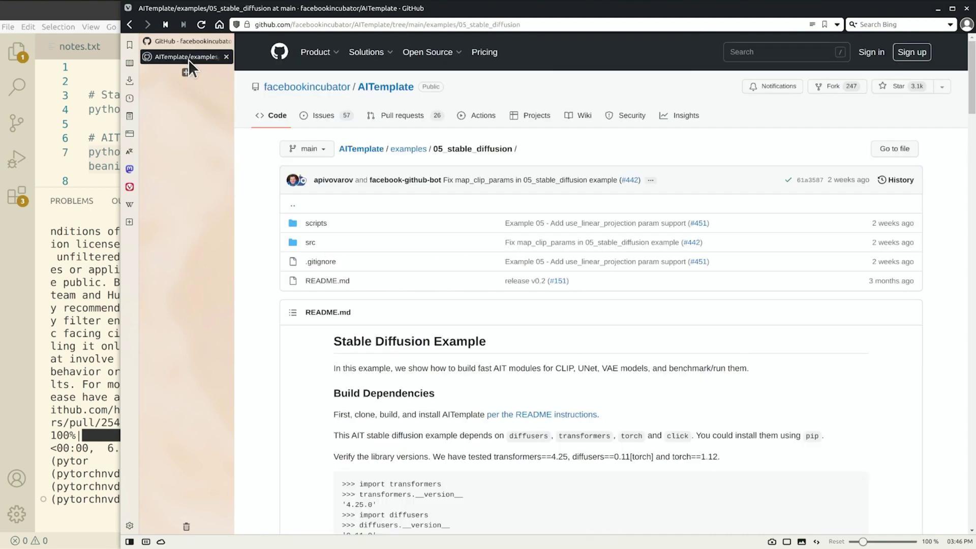
pyautogui.moveTo(547, 224)
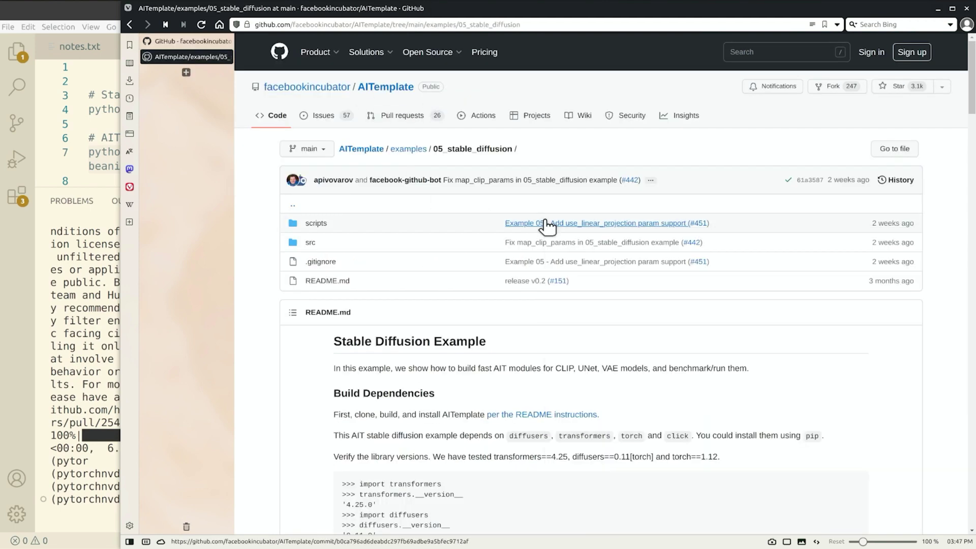
pyautogui.hotkey('ctrl', '+')
pyautogui.hotkey('ctrl', '+')
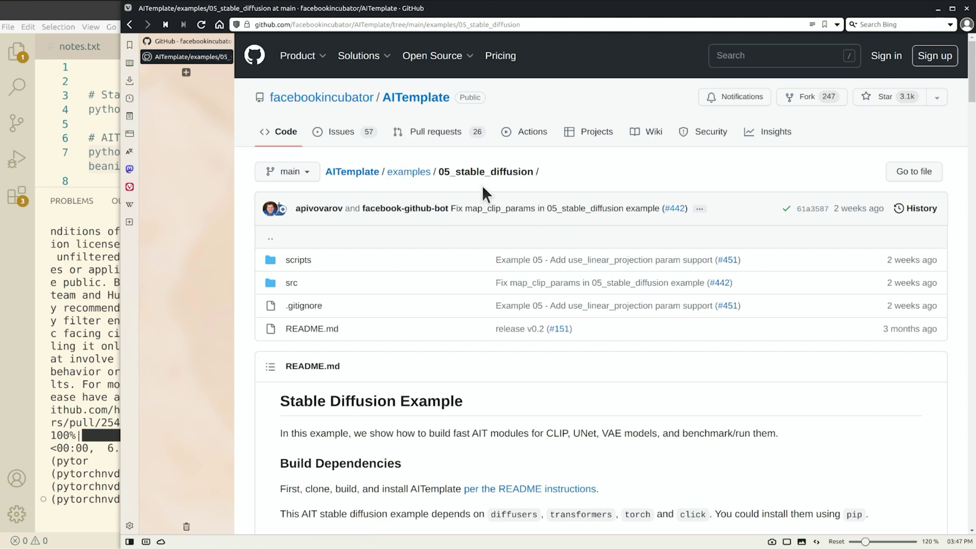
# Scroll the README to the 'Build AIT modules for CLIP, UNet, VAE' section.
pyautogui.scroll(-5, 484, 189)
pyautogui.scroll(-3, 362, 248)
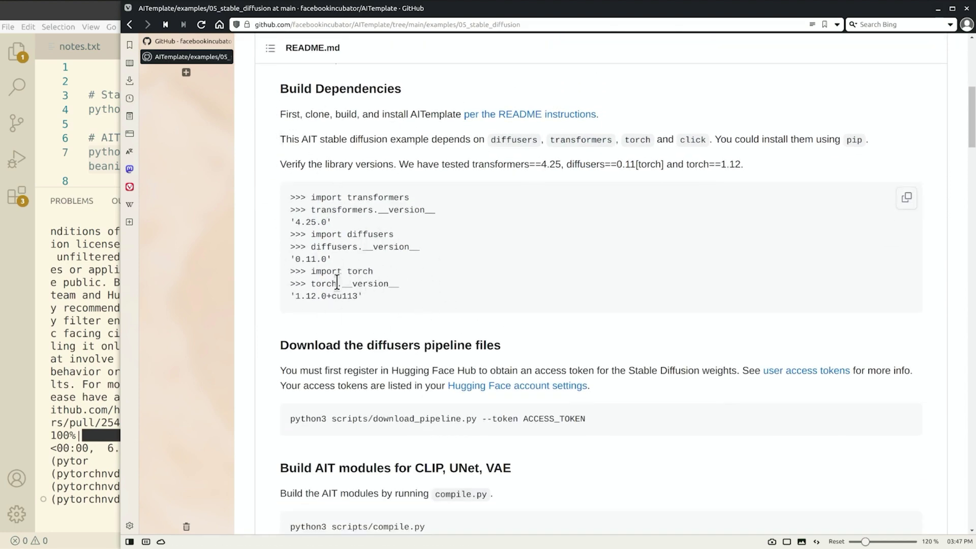
pyautogui.scroll(-6, 359, 322)
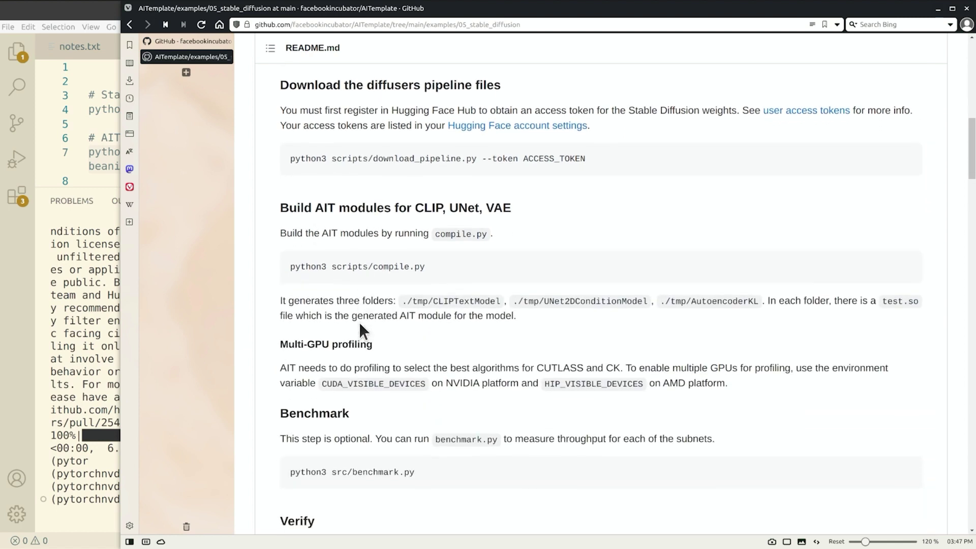
pyautogui.scroll(-2, 359, 322)
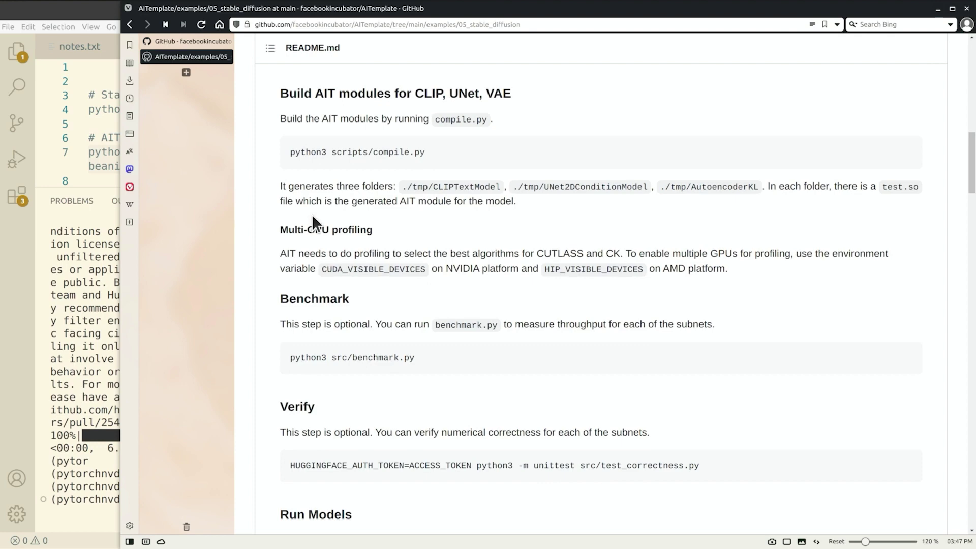
pyautogui.scroll(3, 312, 215)
pyautogui.scroll(-5, 312, 215)
pyautogui.scroll(-2, 312, 215)
pyautogui.scroll(12, 312, 215)
pyautogui.scroll(2, 316, 218)
pyautogui.scroll(-6, 318, 222)
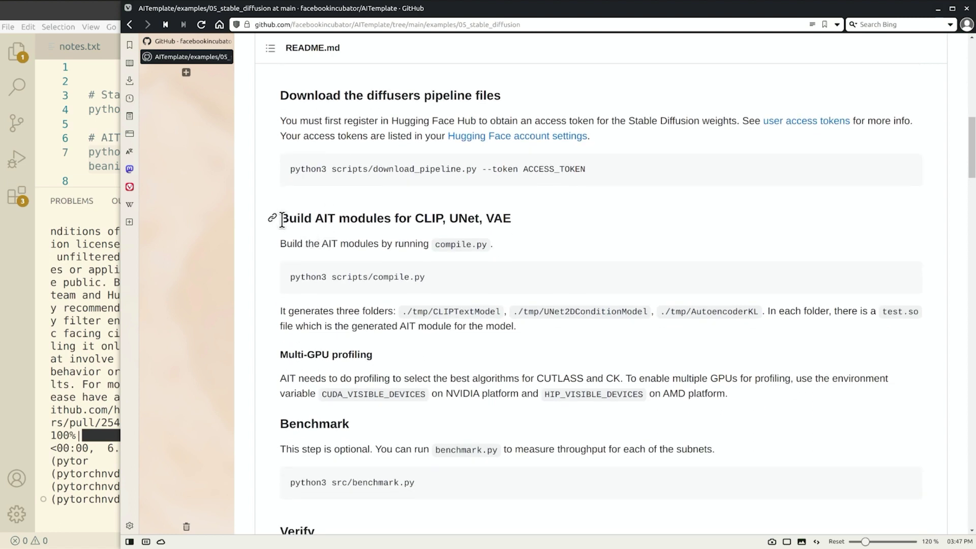
# Highlight the compile.py build step and its output folders, then open the local 05_stable_diffusion folder in Files.
pyautogui.moveTo(282, 220); pyautogui.dragTo(437, 277)
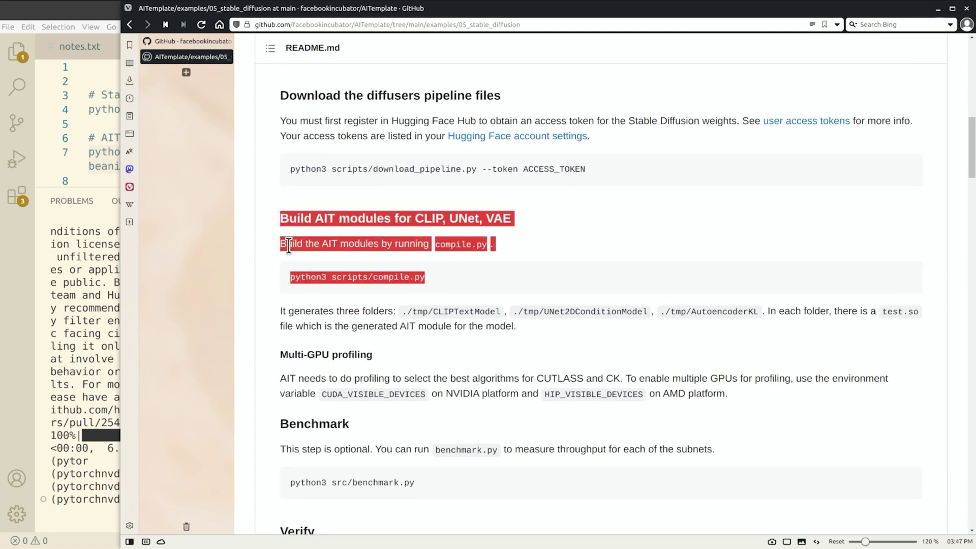
pyautogui.click(282, 219)
pyautogui.moveTo(283, 218); pyautogui.dragTo(555, 328)
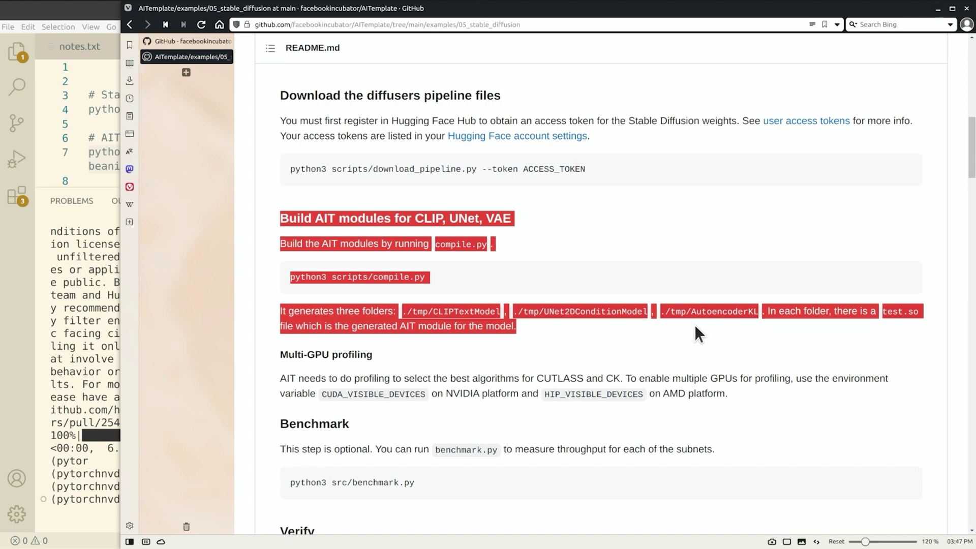
pyautogui.click(608, 327)
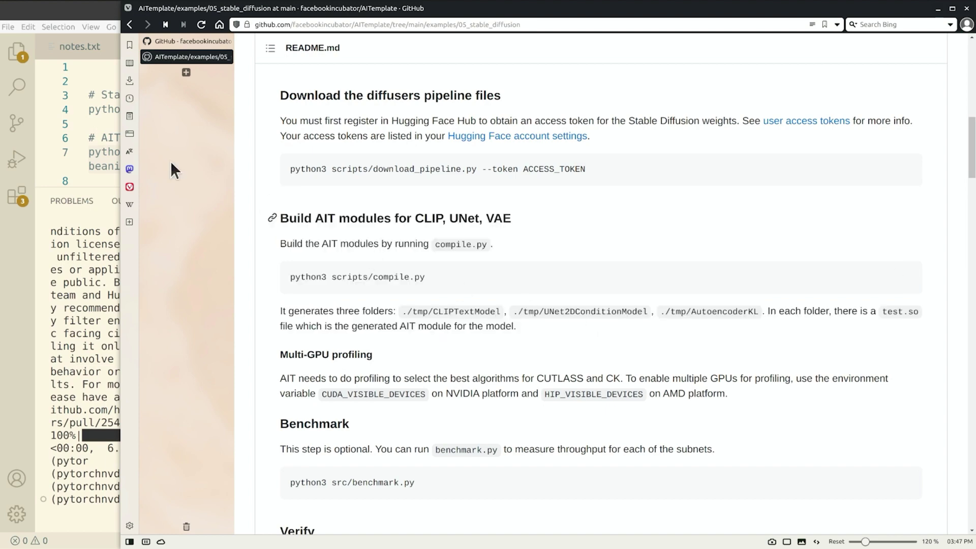
pyautogui.click(14, 56)
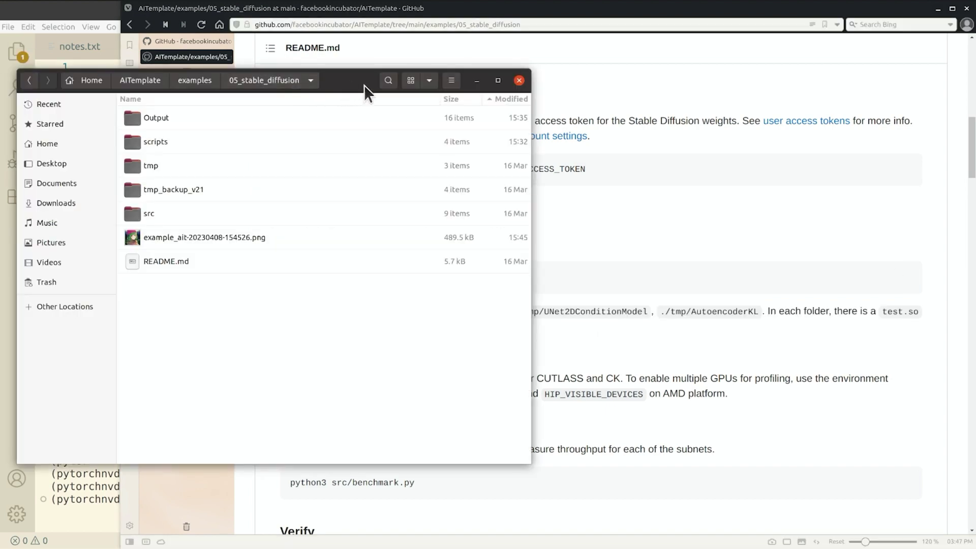
# Resize and reposition Files, then open tmp to see the AutoencoderKL, CLIPTextModel and UNet2DConditionModel folders.
pyautogui.moveTo(530, 159); pyautogui.dragTo(330, 159)
pyautogui.moveTo(218, 82); pyautogui.dragTo(207, 156)
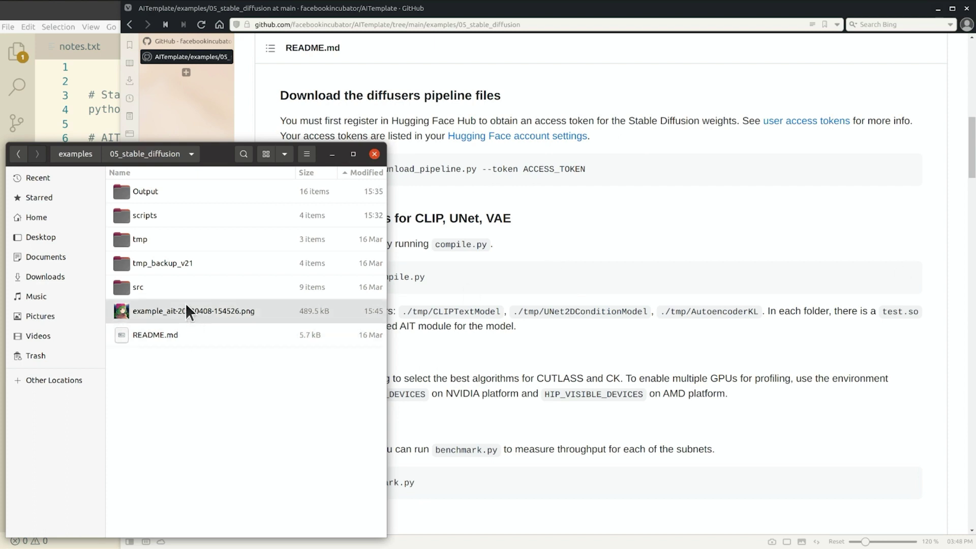
pyautogui.doubleClick(158, 242)
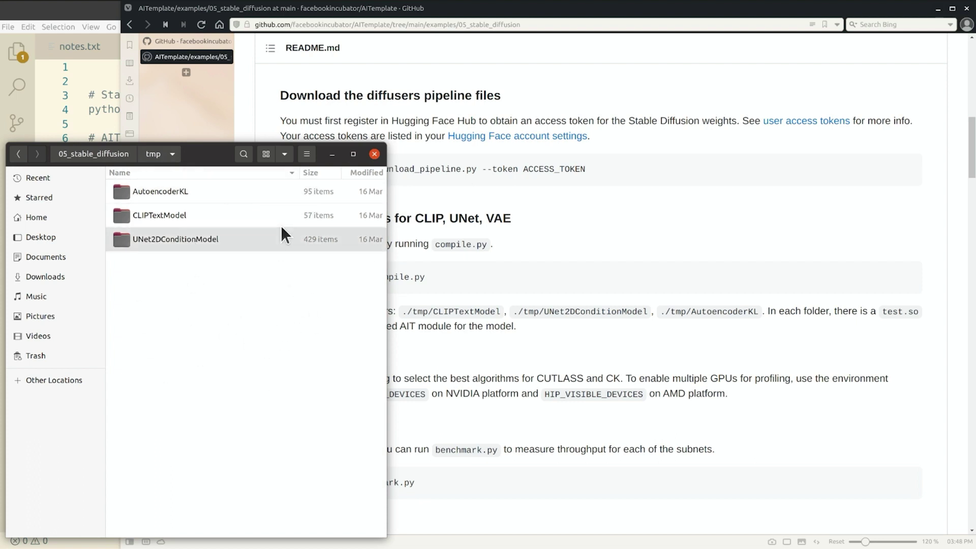
# Narrow the browser, go back up to 05_stable_diffusion, and switch back to VS Code.
pyautogui.click(519, 291)
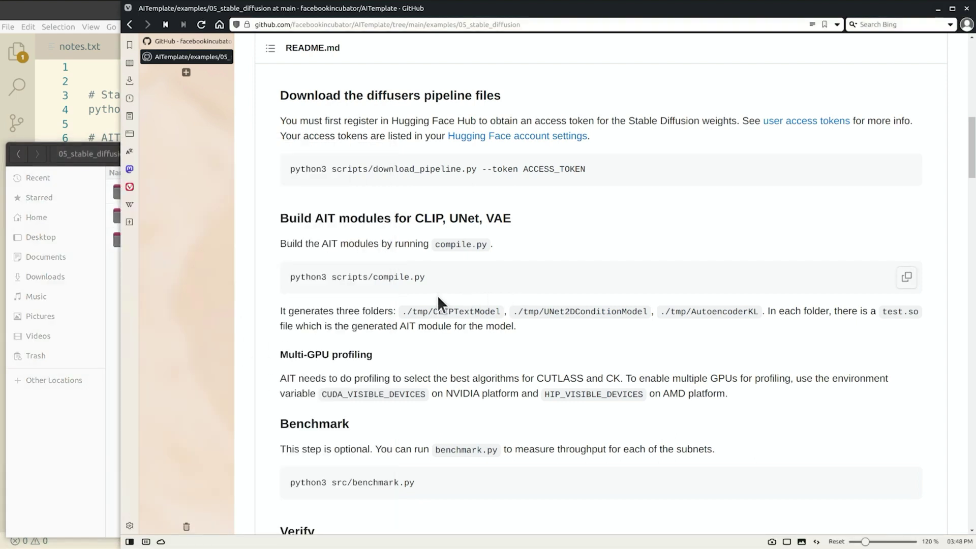
pyautogui.moveTo(129, 308); pyautogui.dragTo(395, 311)
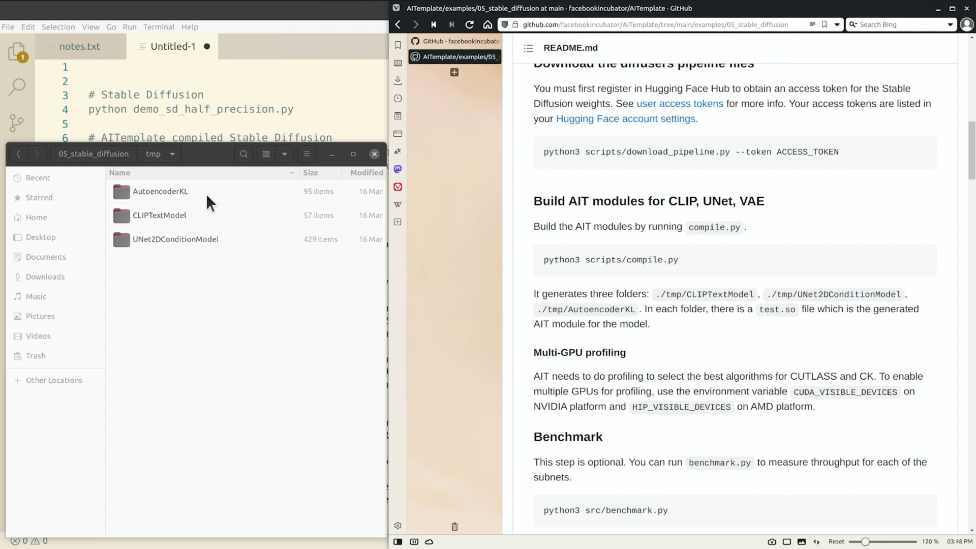
pyautogui.click(115, 155)
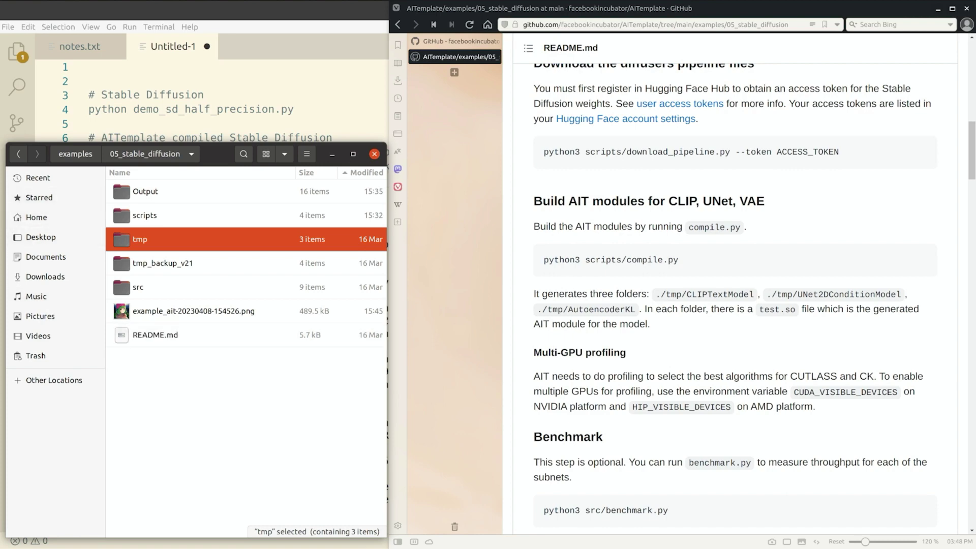
pyautogui.hotkey('alt', 'Tab')
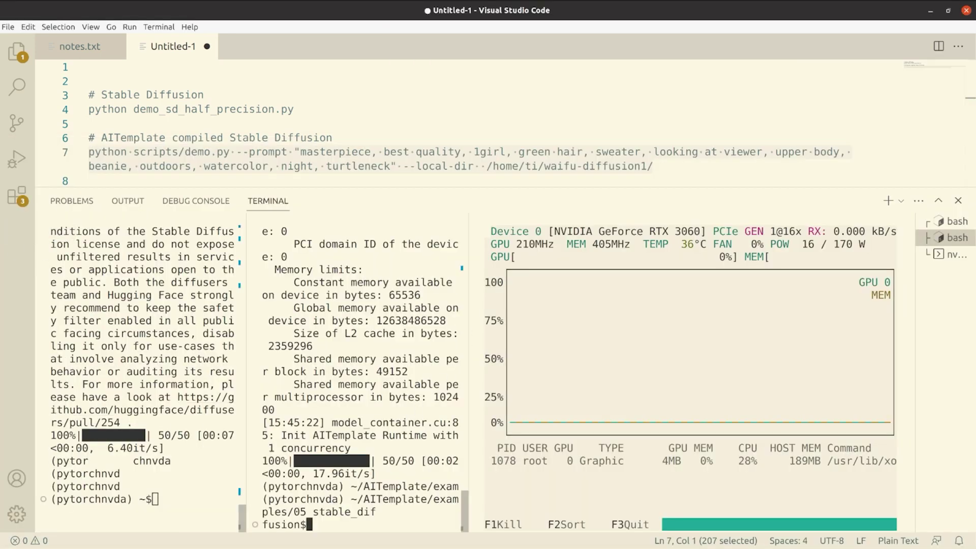